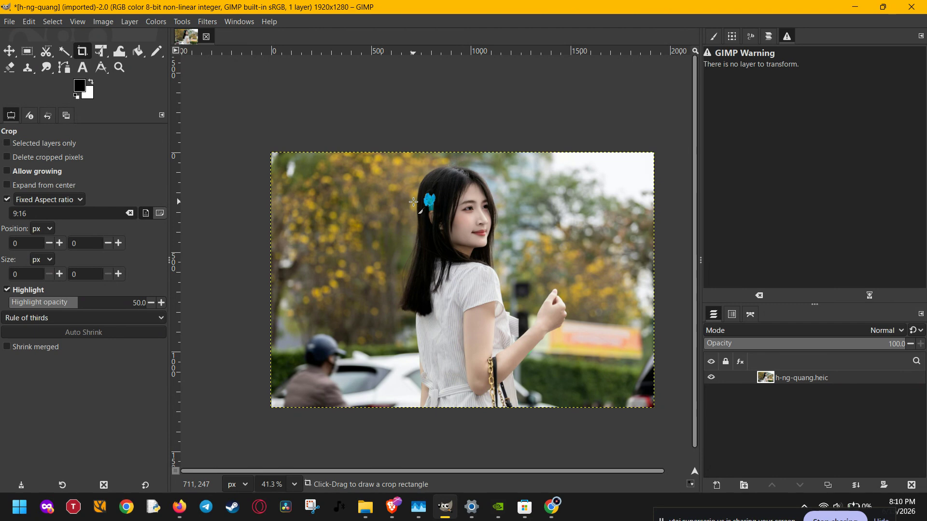
# Bring up the crop tool's Tool Options panel from Windows > Dockable Dialogs
pyautogui.click(239, 22)
pyautogui.moveTo(263, 36)
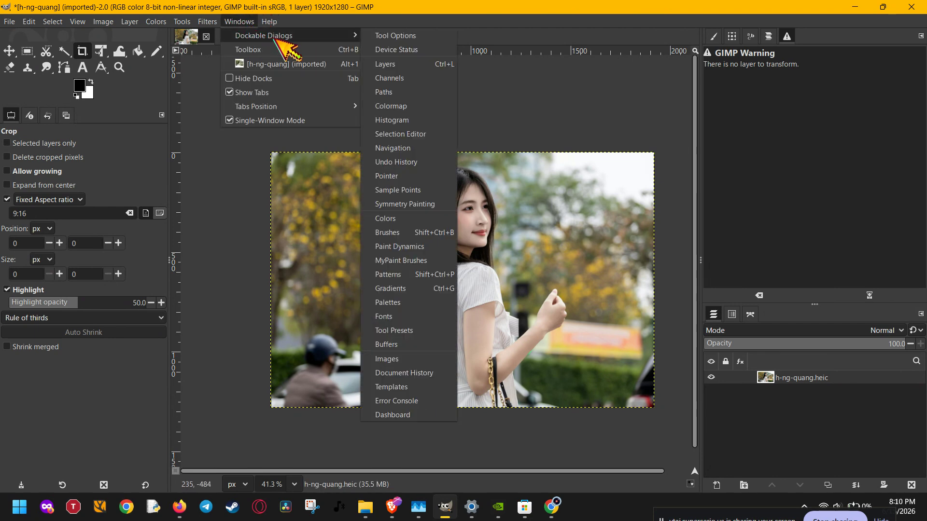
pyautogui.click(428, 37)
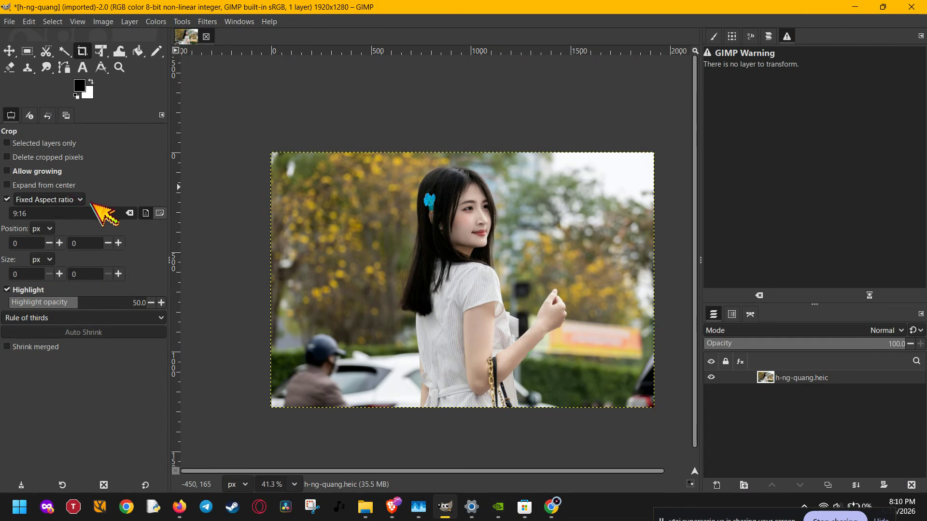
# Enable Delete cropped pixels in the Crop options and leave Selected layers only unchecked
pyautogui.click(7, 157)
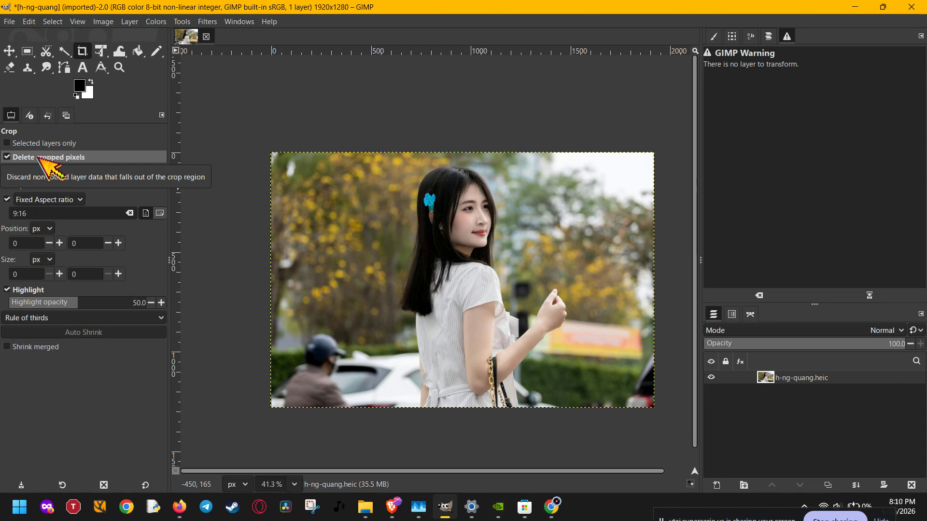
pyautogui.click(15, 157)
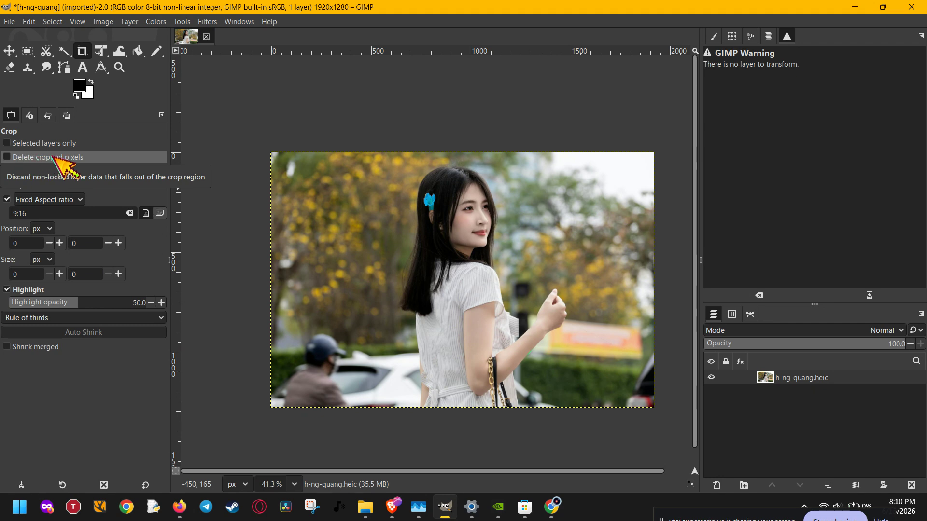
pyautogui.click(15, 158)
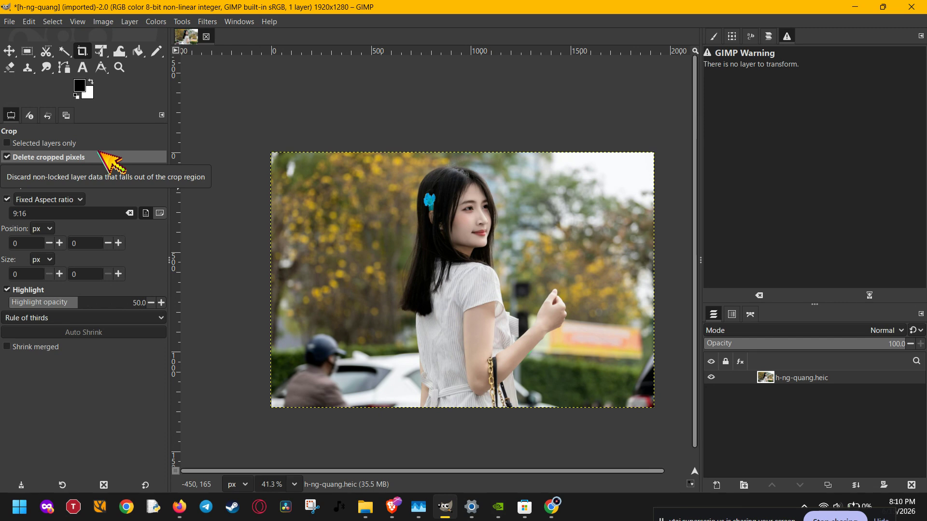
pyautogui.click(33, 143)
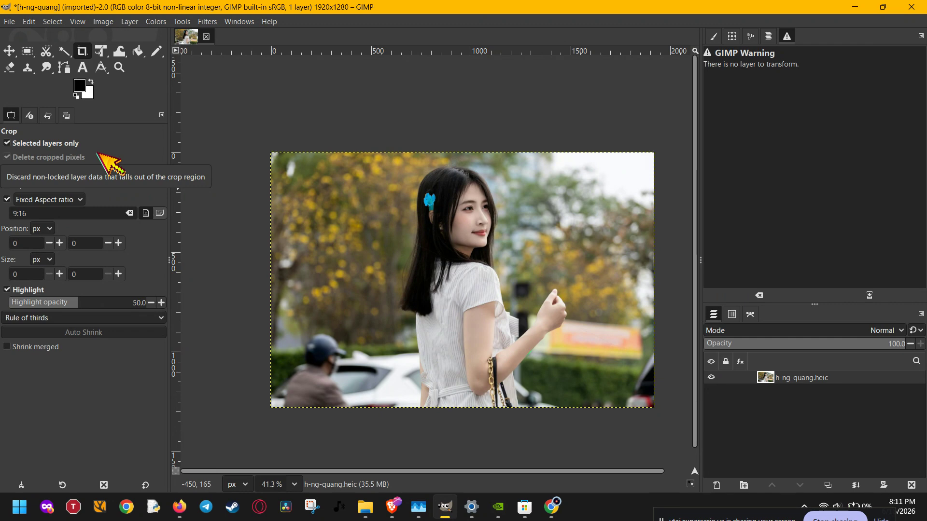
pyautogui.click(30, 143)
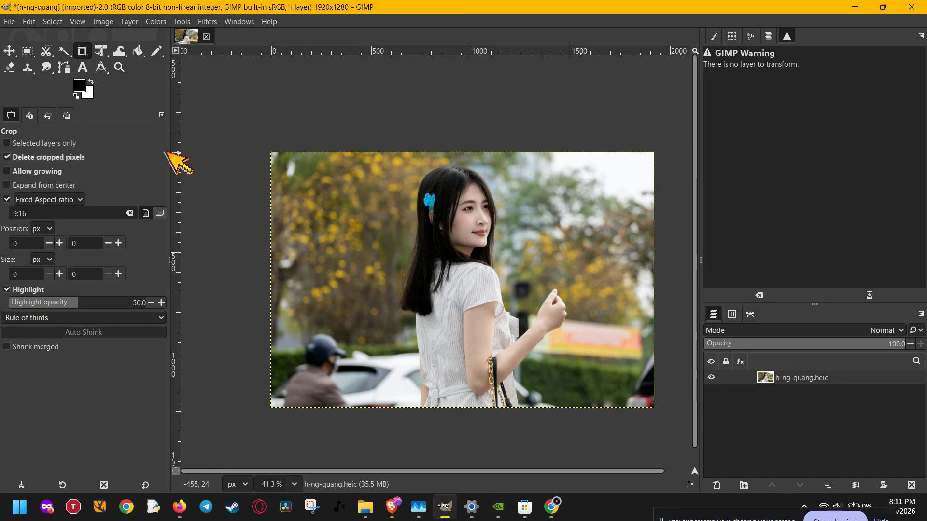
# Draw a crop frame and adjust it to 720×1280 at position 800, 0 over the woman
pyautogui.moveTo(312, 170); pyautogui.dragTo(573, 344)
pyautogui.moveTo(431, 291); pyautogui.dragTo(490, 301)
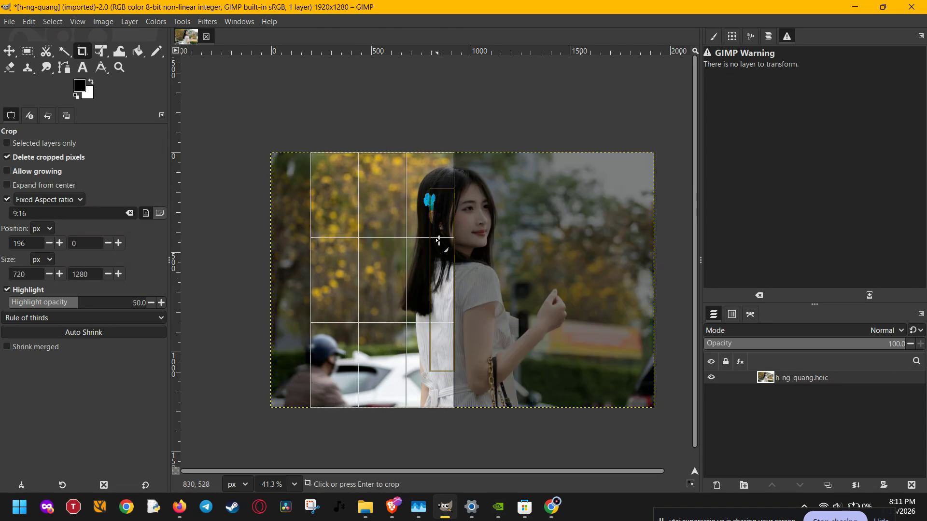
pyautogui.moveTo(443, 165); pyautogui.dragTo(435, 193)
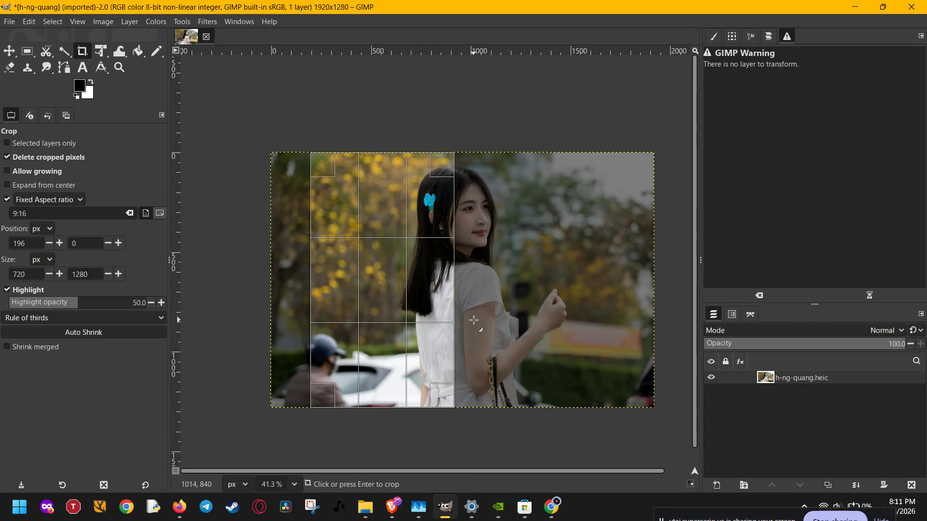
pyautogui.moveTo(387, 289); pyautogui.dragTo(496, 306)
pyautogui.moveTo(435, 293); pyautogui.dragTo(381, 290)
pyautogui.moveTo(441, 180); pyautogui.dragTo(359, 151)
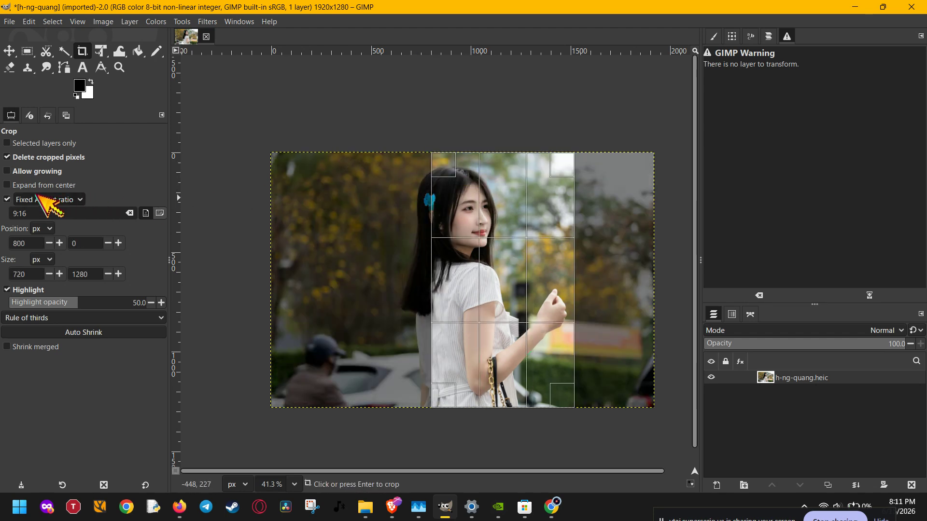
# Turn off Delete cropped pixels, widen the frame to 1299×1280 at x=340, and apply the crop
pyautogui.click(9, 157)
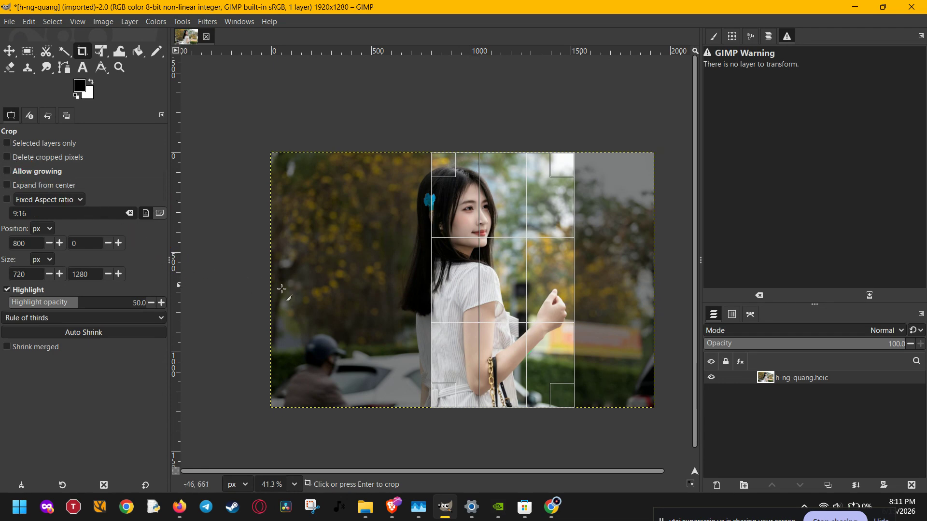
pyautogui.moveTo(445, 193); pyautogui.dragTo(338, 225)
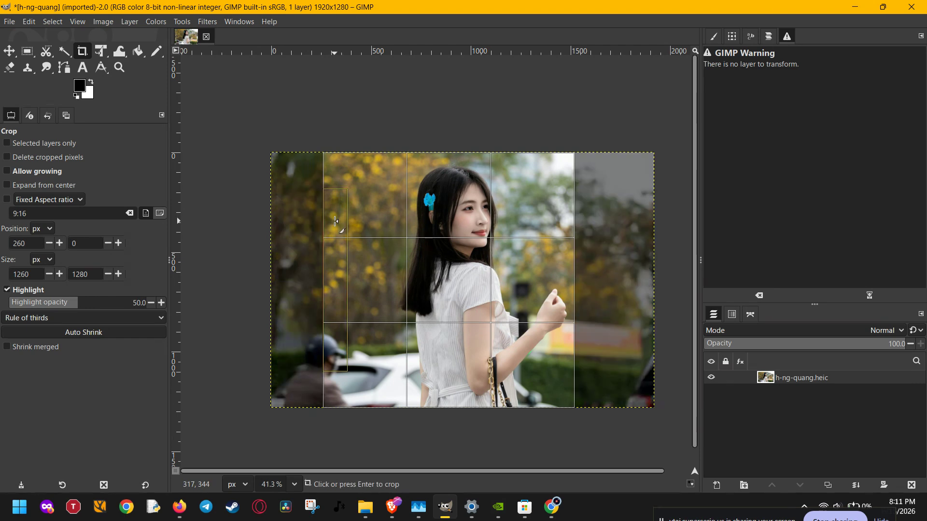
pyautogui.moveTo(562, 257); pyautogui.dragTo(585, 257)
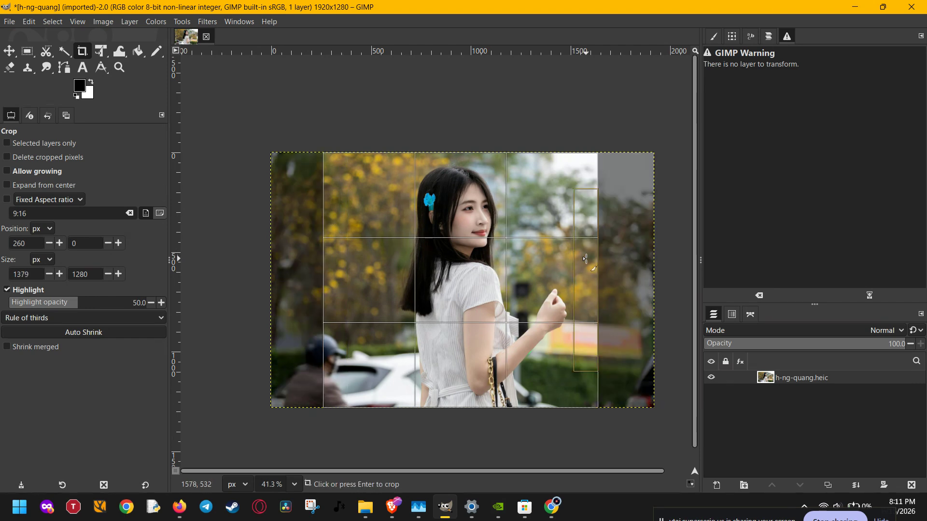
pyautogui.moveTo(326, 272); pyautogui.dragTo(342, 274)
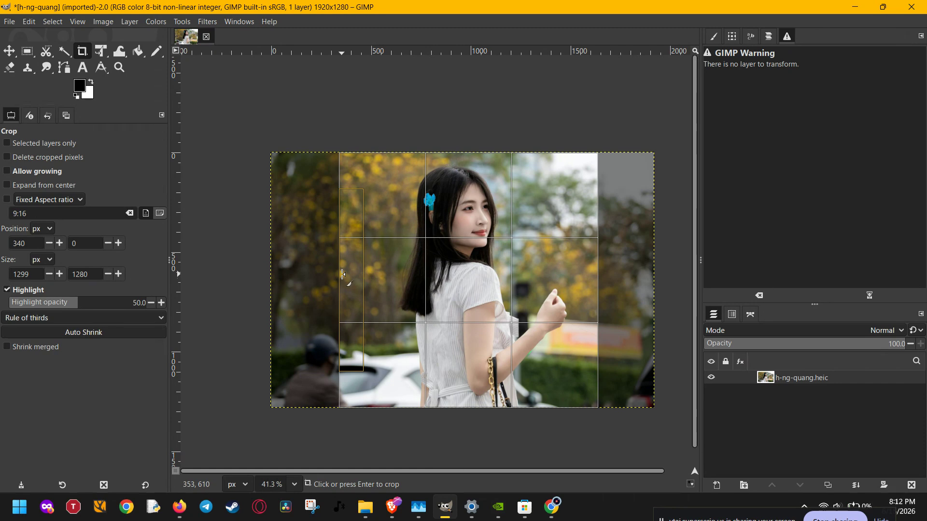
pyautogui.click(478, 290)
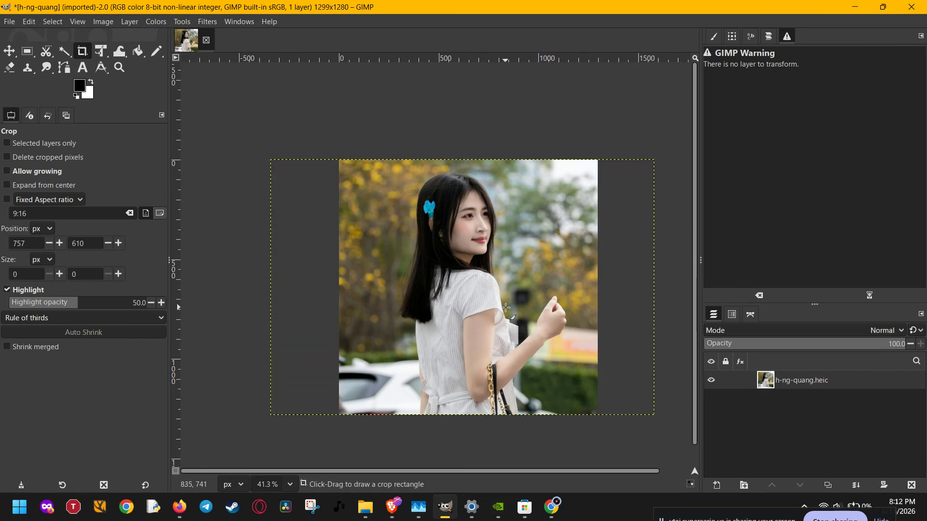
pyautogui.click(27, 21)
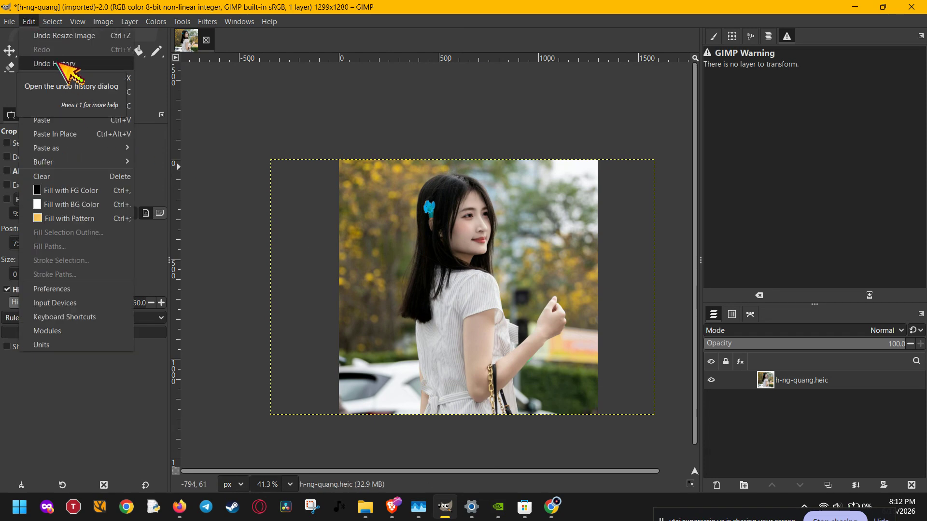
# Show the Undo History, return to Tool Options, and undo the crop with Ctrl+Z
pyautogui.click(54, 63)
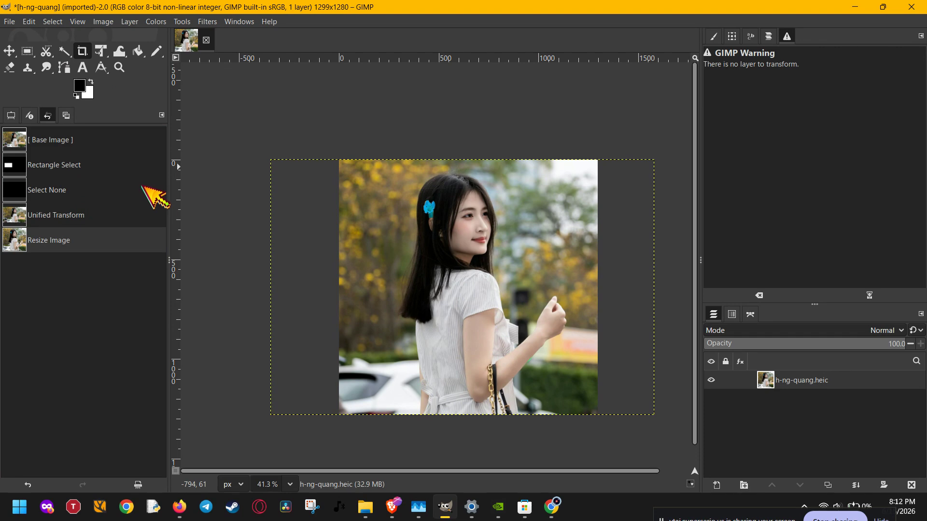
pyautogui.click(11, 115)
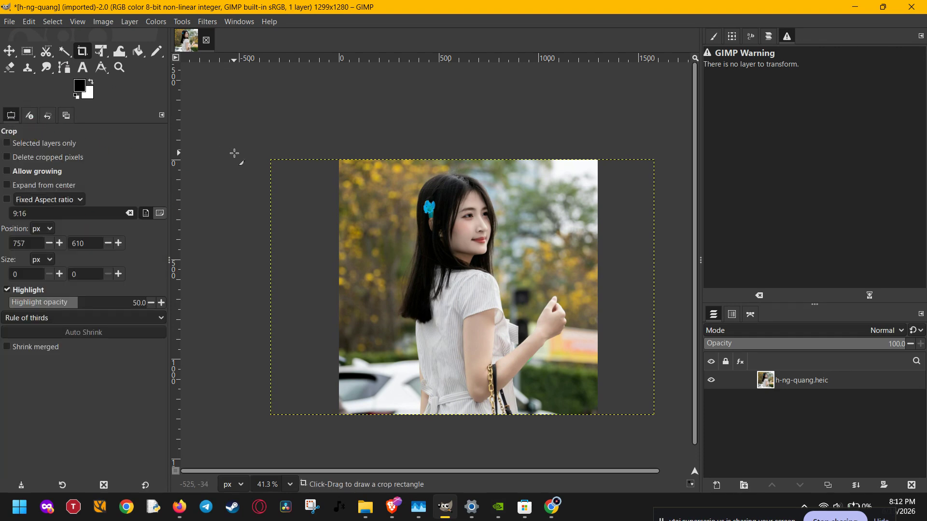
pyautogui.hotkey('ctrl', 'z')
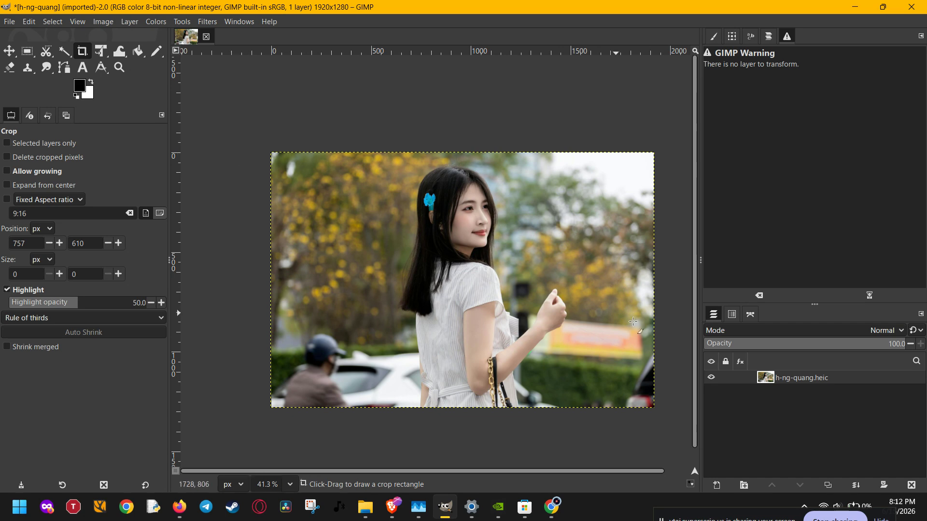
# Remove the photo layer's alpha channel, then add it back
pyautogui.rightClick(819, 377)
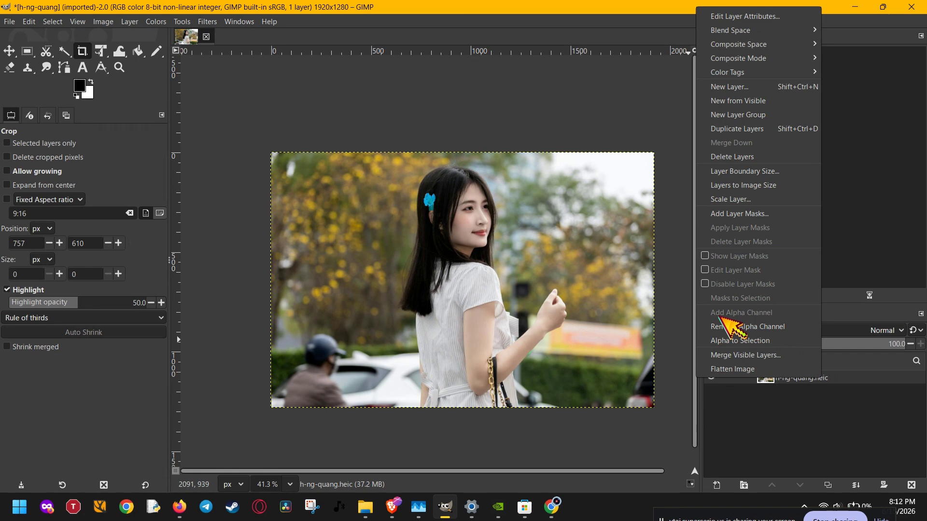
pyautogui.click(766, 328)
pyautogui.rightClick(785, 382)
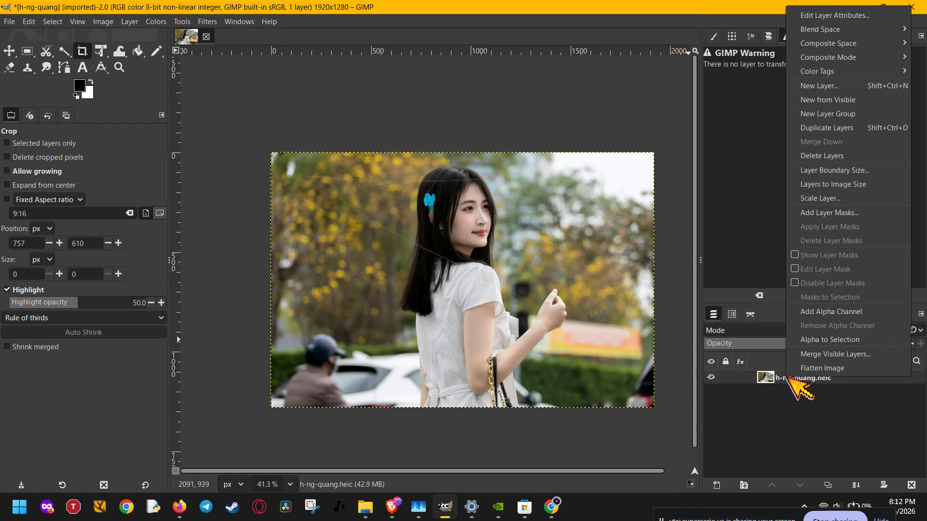
pyautogui.click(848, 313)
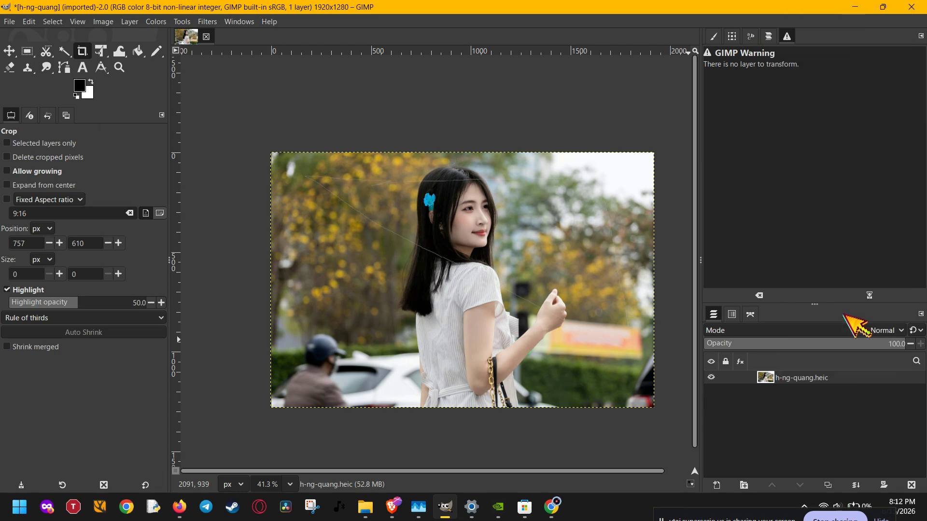
# Close the layer menu unchanged and undo Add Alpha Channel with Ctrl+Z
pyautogui.rightClick(811, 379)
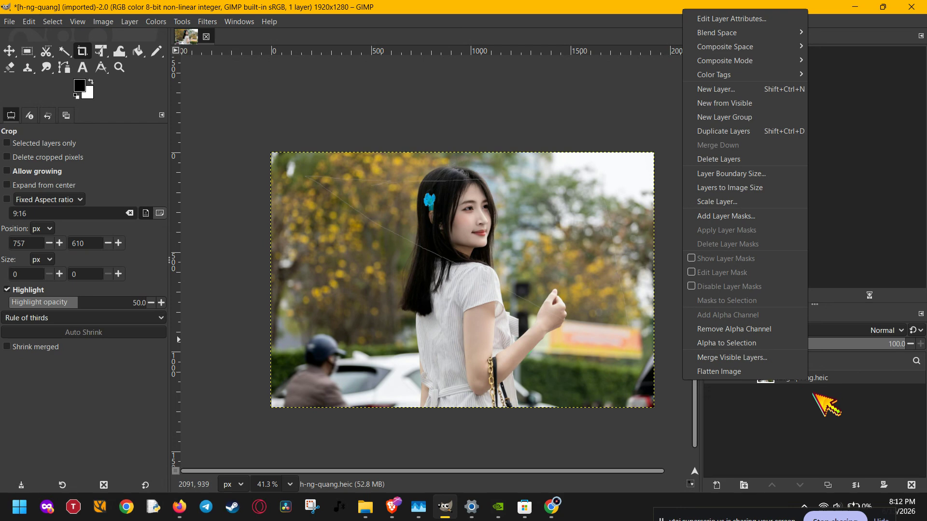
pyautogui.click(827, 445)
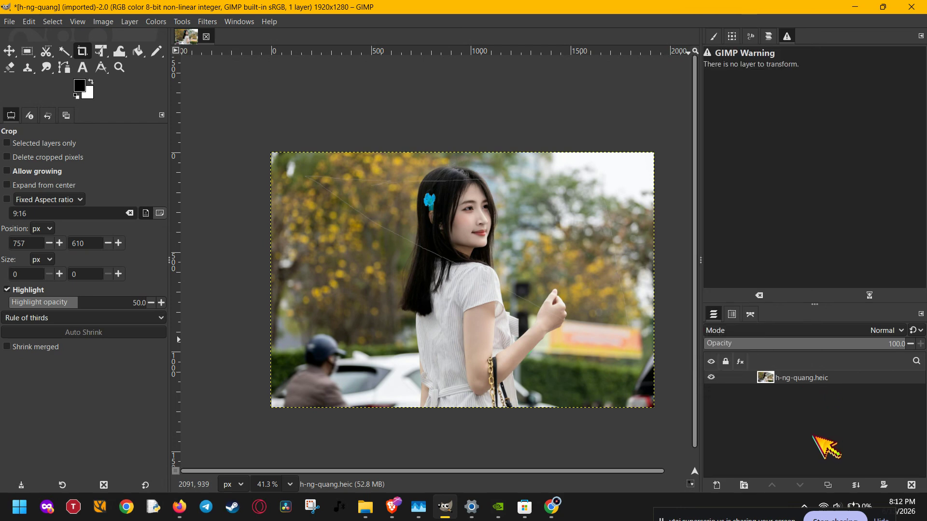
pyautogui.hotkey('ctrl', 'z')
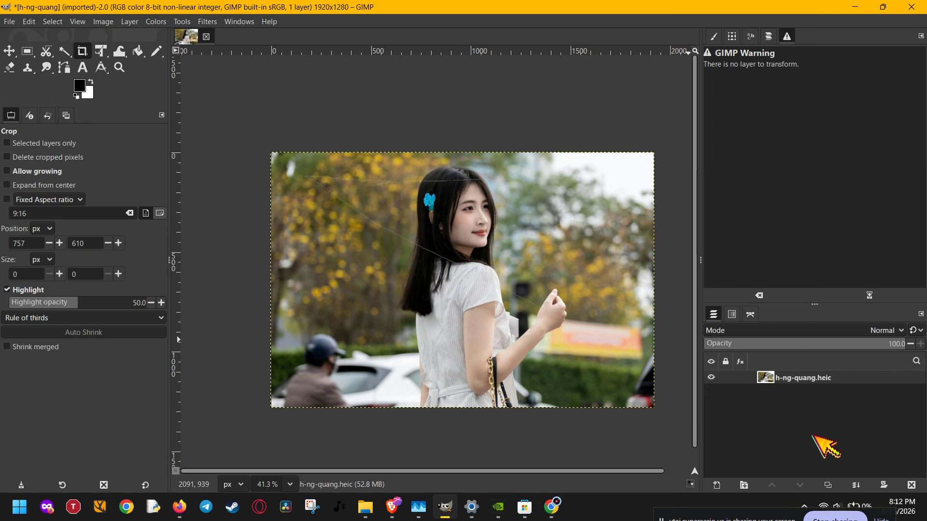
# Redo Add Alpha Channel with Ctrl+Y on the full 1920×1280 layer
pyautogui.hotkey('ctrl', 'y')
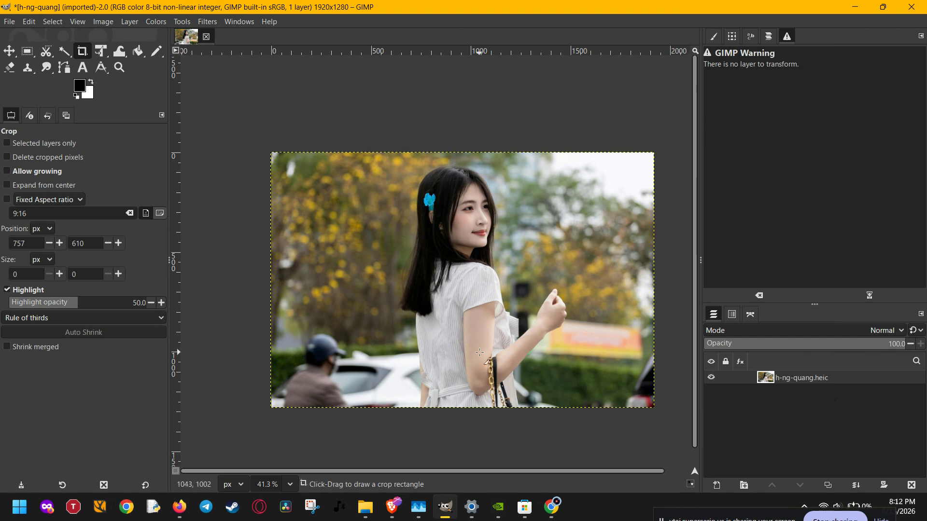
pyautogui.click(835, 518)
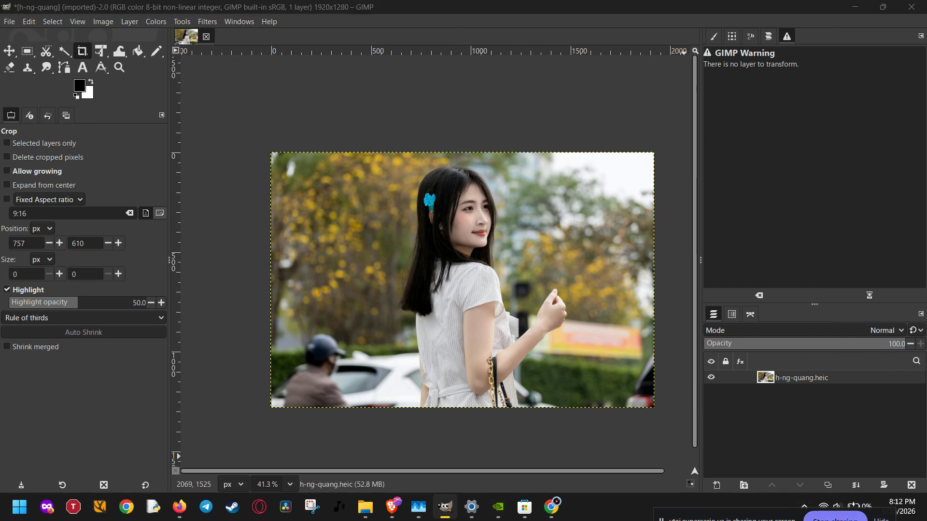